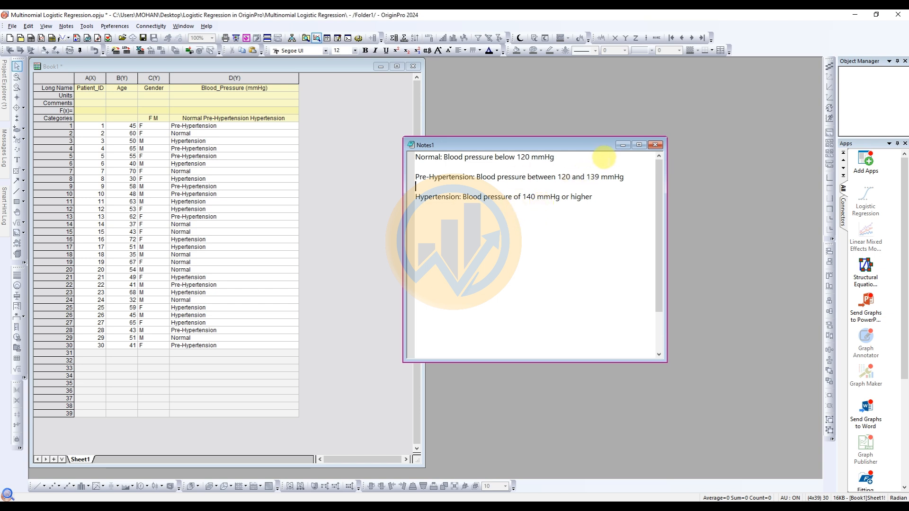
Step: Minimize the blood pressure notes, switch to the browser, and open the Logistic Regression App download page linked in the multinomial regression guide
click(623, 145)
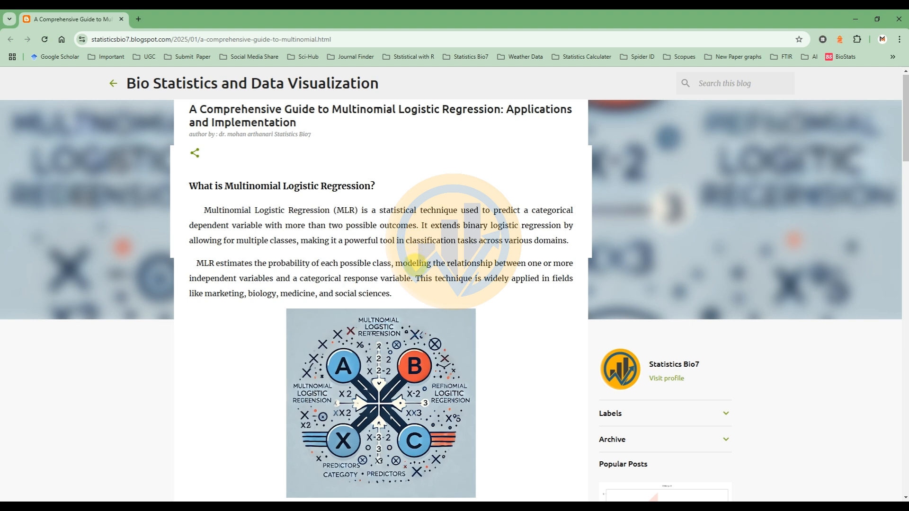
scroll(473, 289, down, 10)
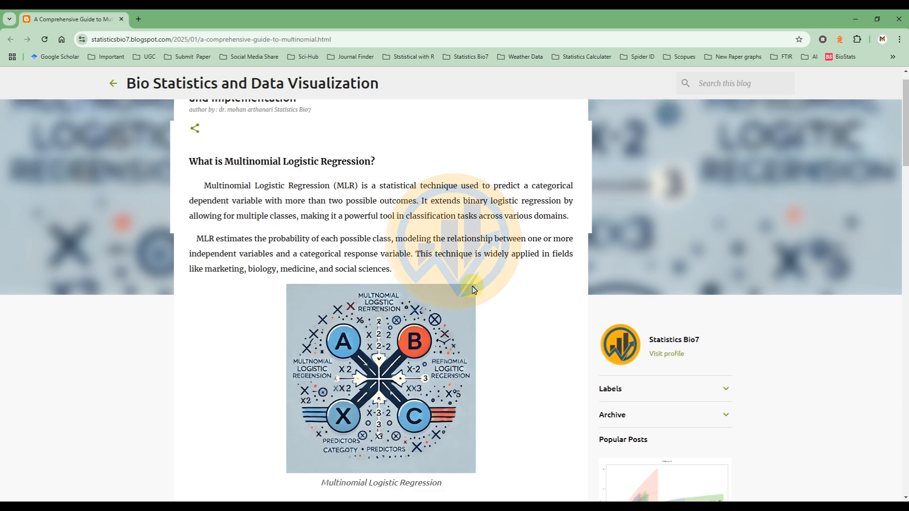
scroll(474, 289, down, 15)
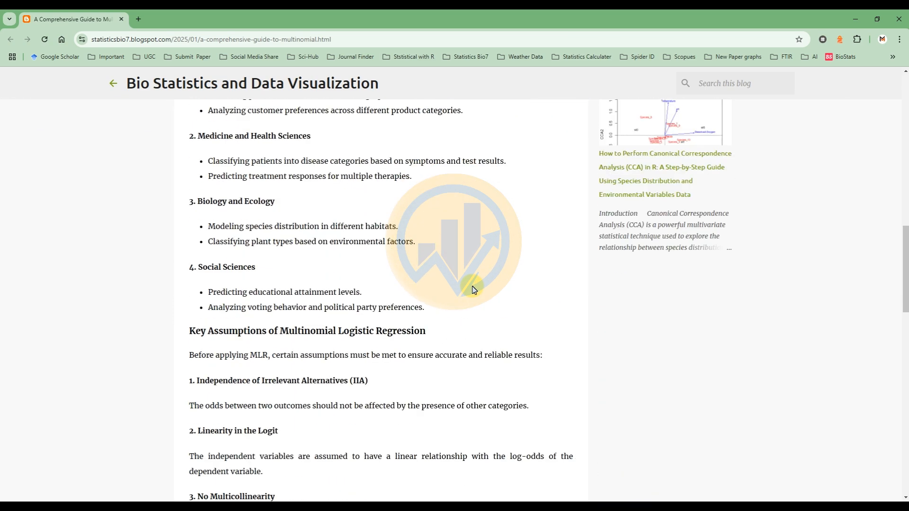
scroll(474, 289, down, 6)
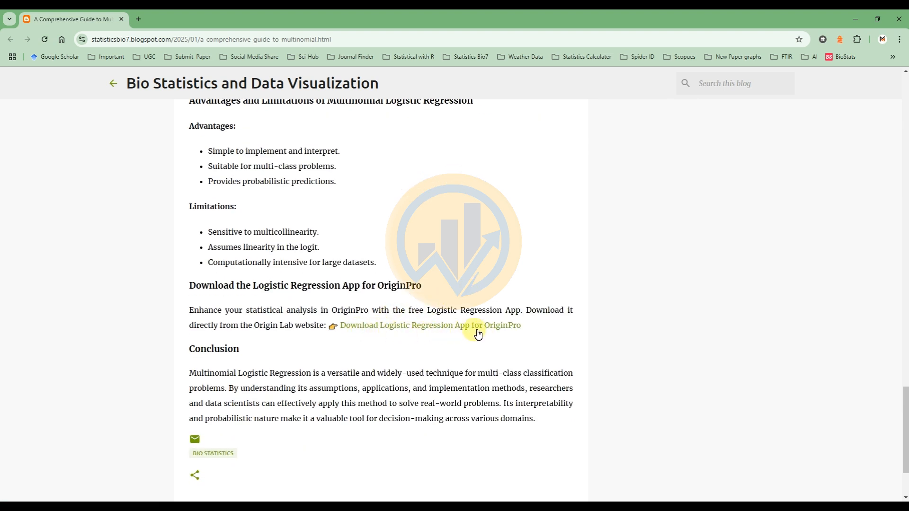
click(472, 330)
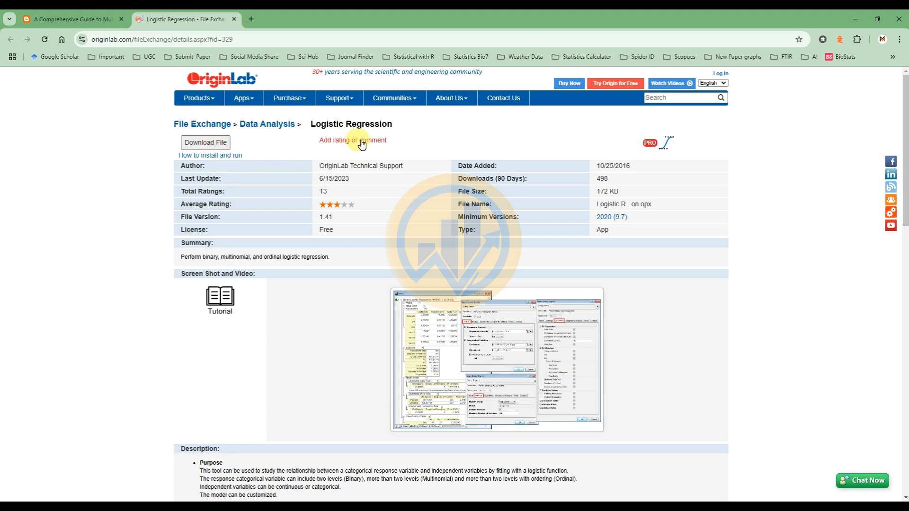
scroll(368, 235, down, 5)
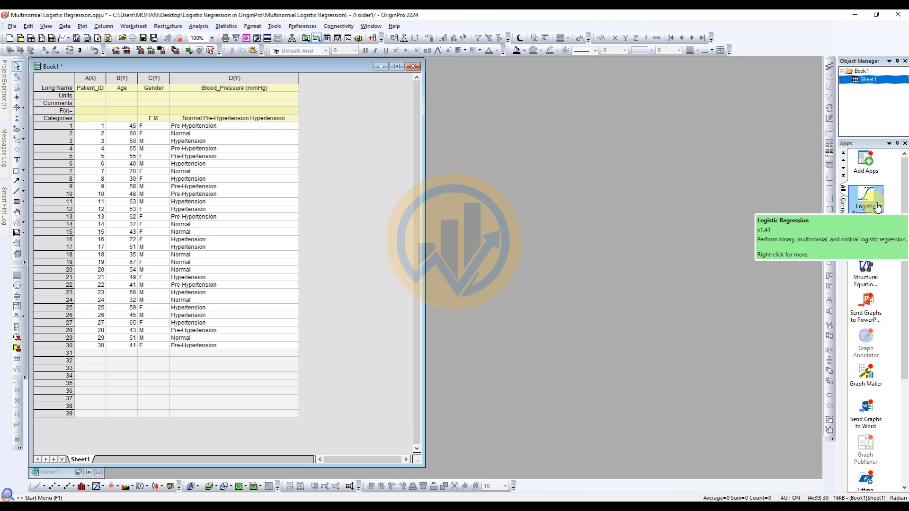
Step: Back in OriginPro, launch the Logistic Regression app and open its Multinomial Logistic Regression dialog beside the worksheet data
click(875, 199)
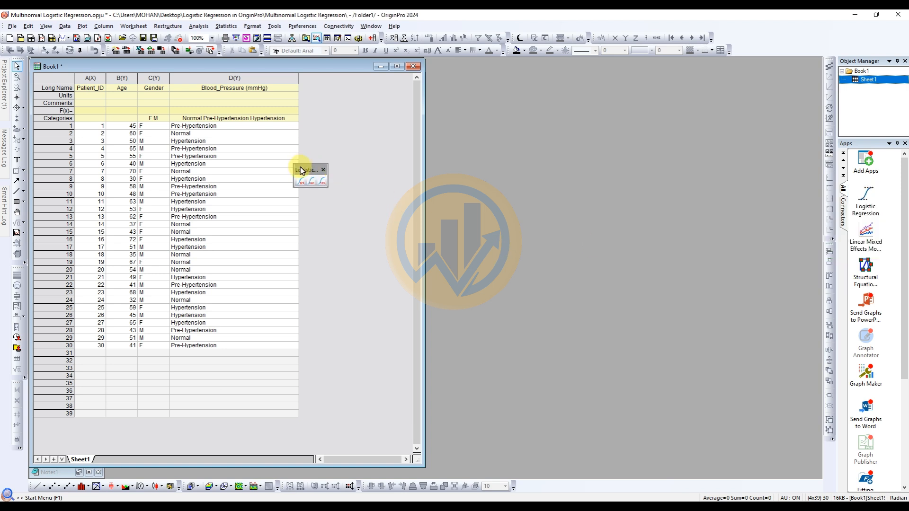
drag(301, 170, 331, 151)
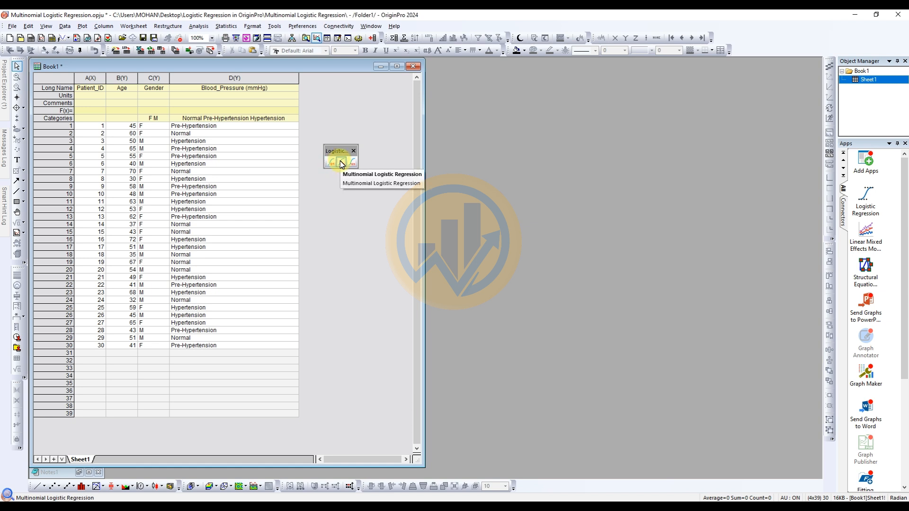
click(342, 163)
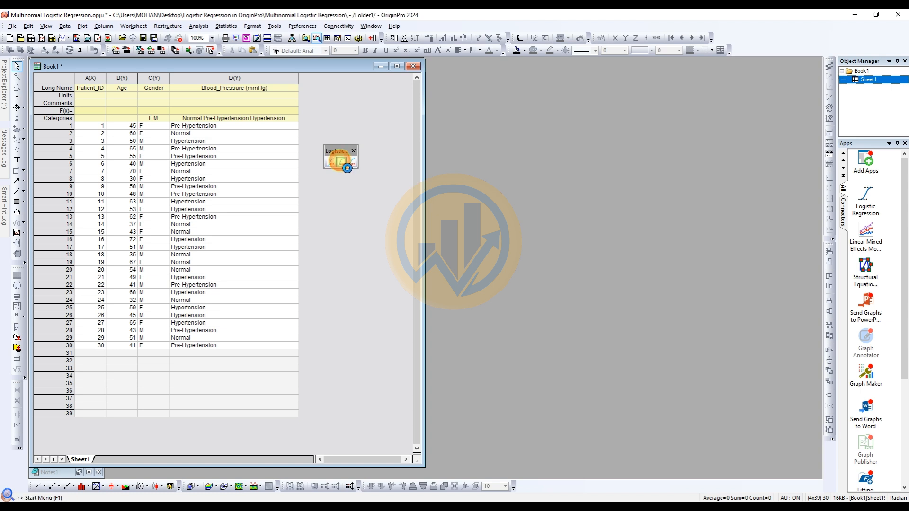
drag(423, 184, 463, 129)
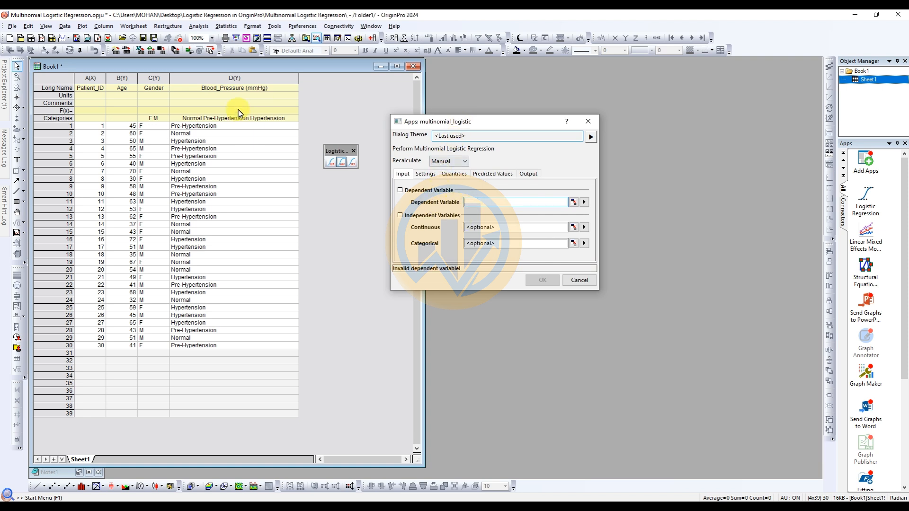
Step: Assign Blood_Pressure (mmHg) as the dependent variable, Age as the continuous predictor and Gender as the categorical predictor
click(583, 202)
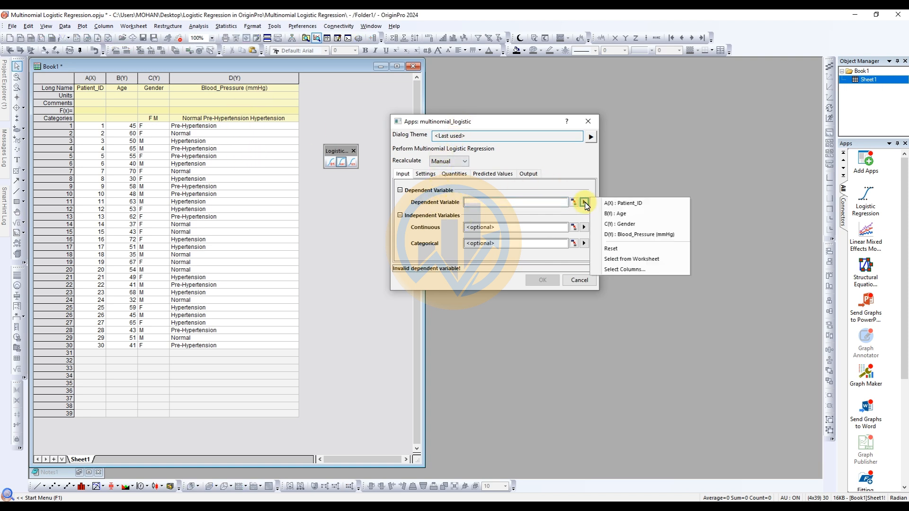
click(643, 235)
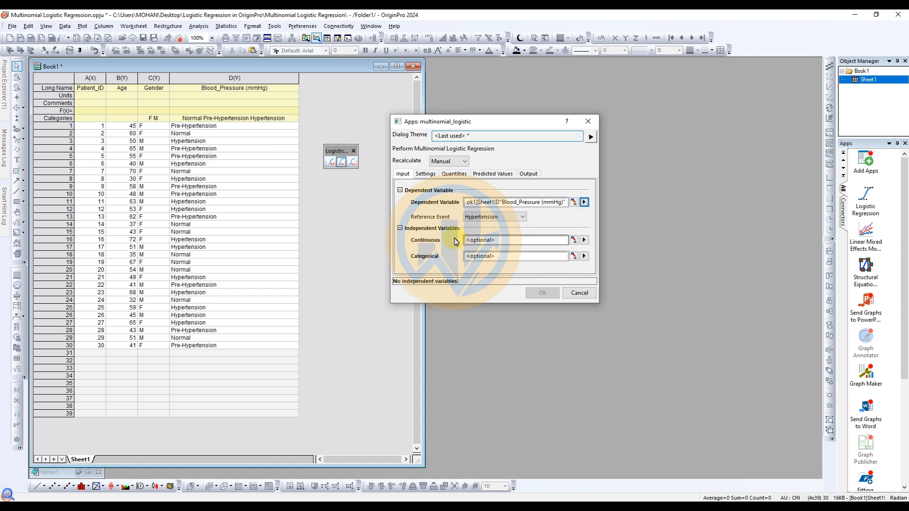
click(584, 240)
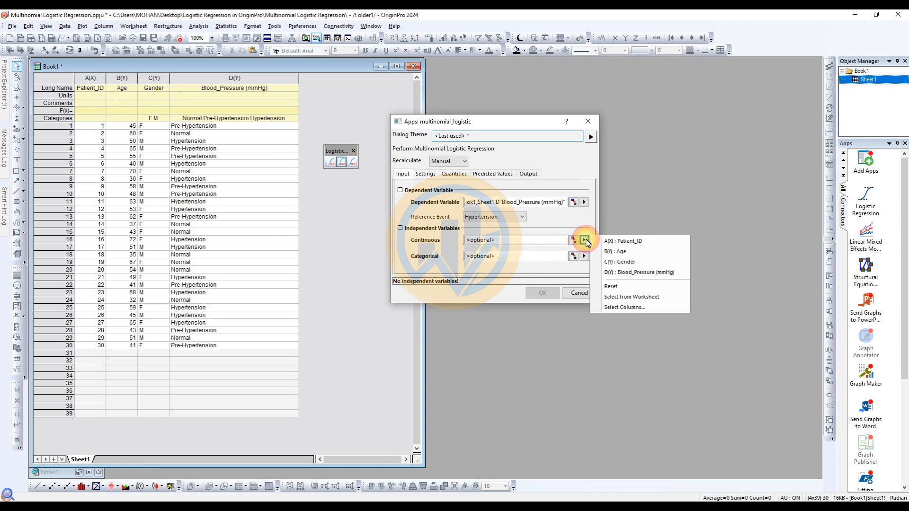
click(622, 251)
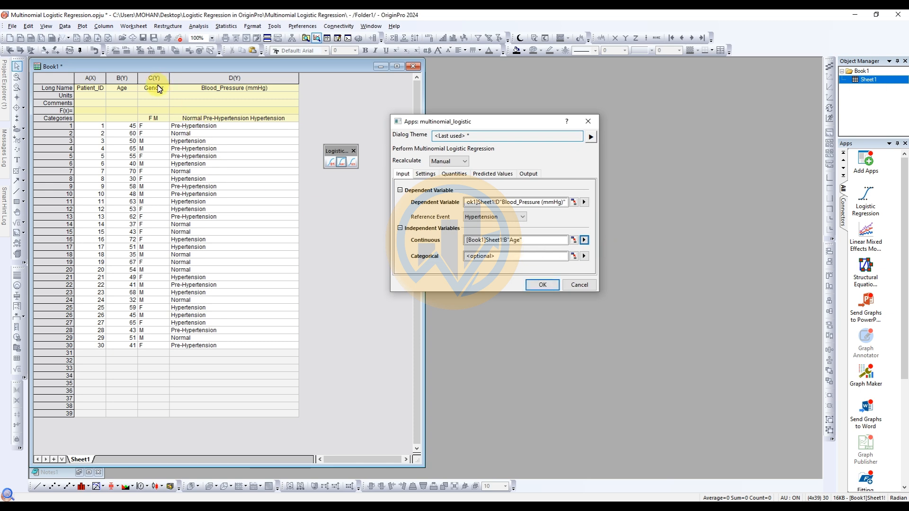
click(585, 258)
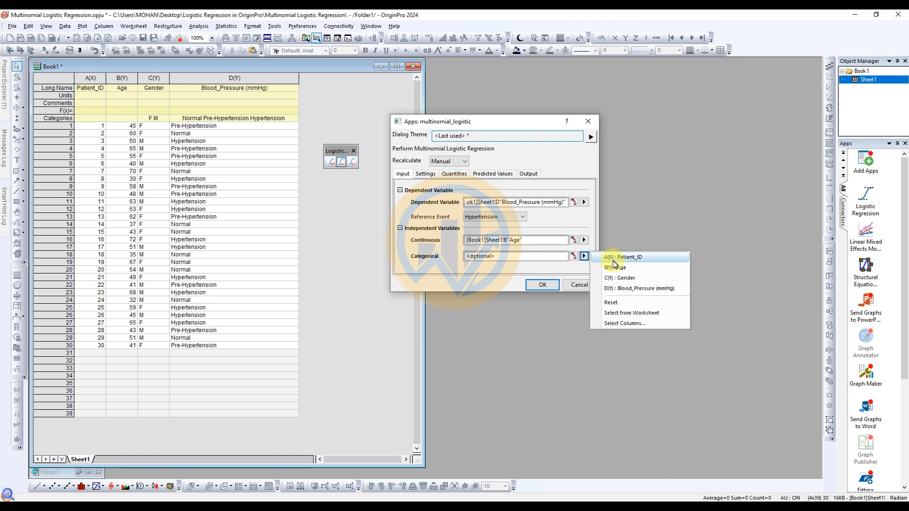
click(623, 278)
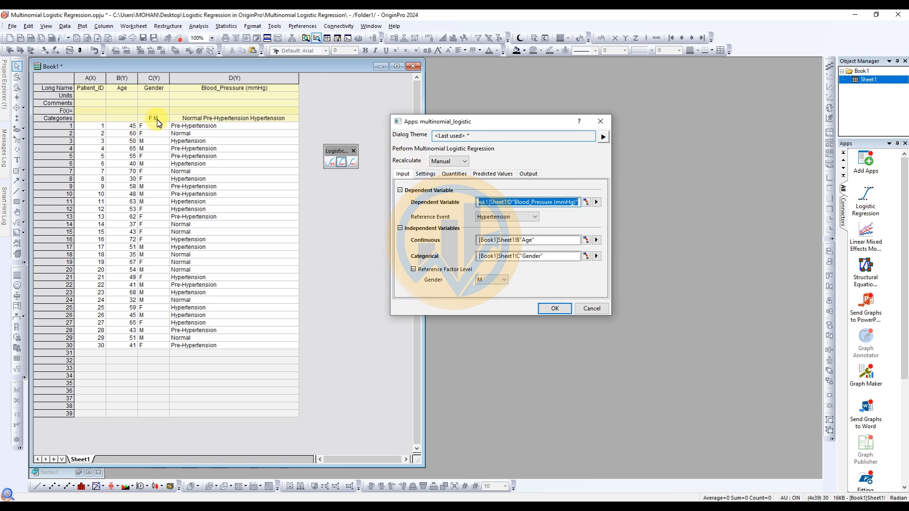
Step: Review the model settings, fit parameters, fit statistics and predicted value options, and run the multinomial logistic regression
click(425, 175)
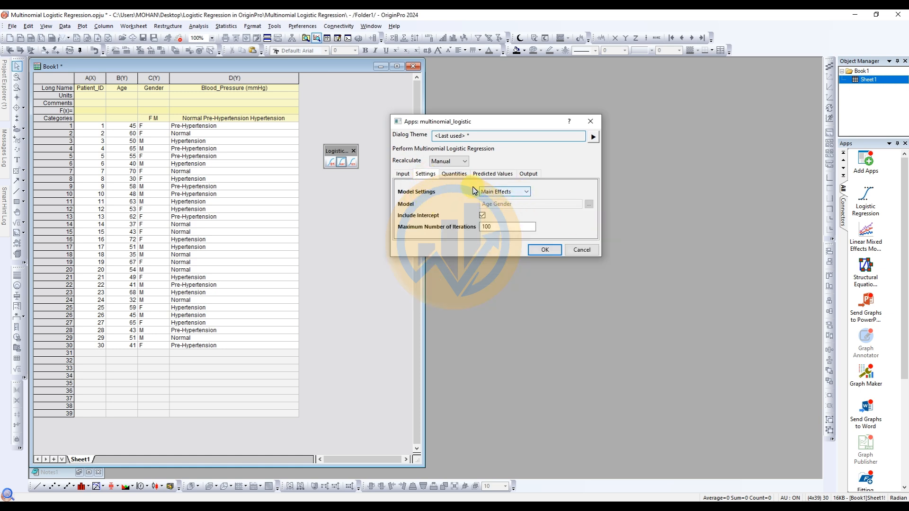
click(455, 174)
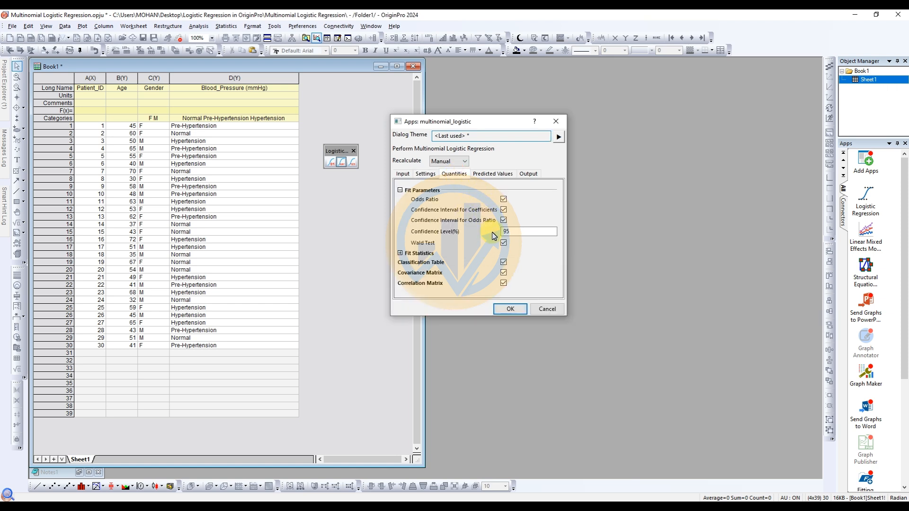
click(400, 253)
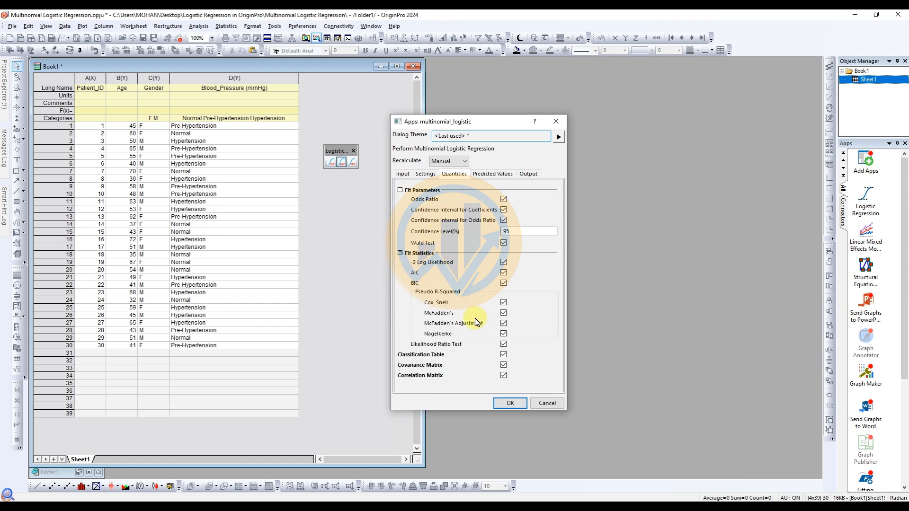
click(482, 174)
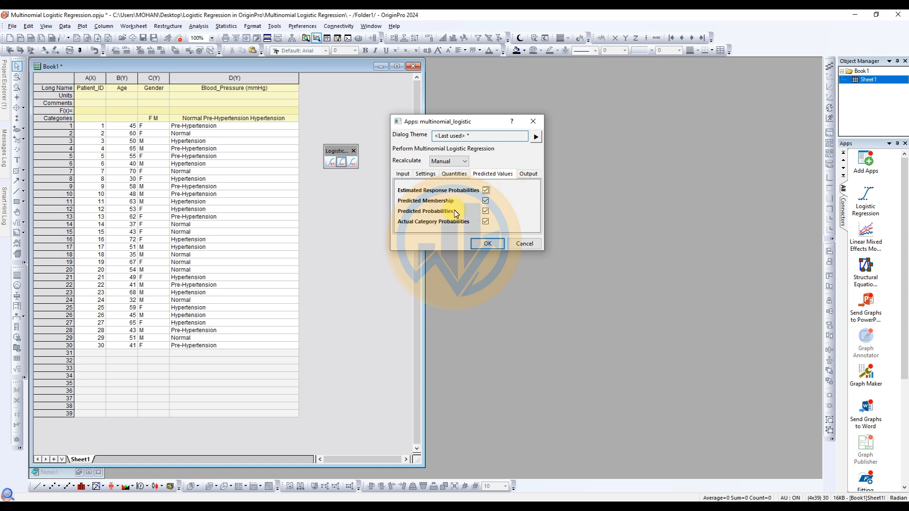
click(488, 244)
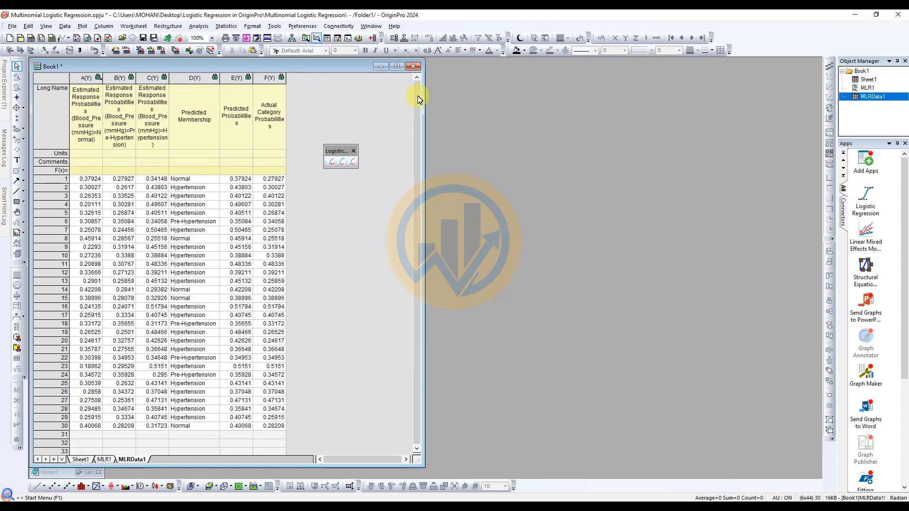
Step: Maximize the results workbook and show the MLR1 report sheet with the floating Logistic Regression toolbar closed
click(402, 69)
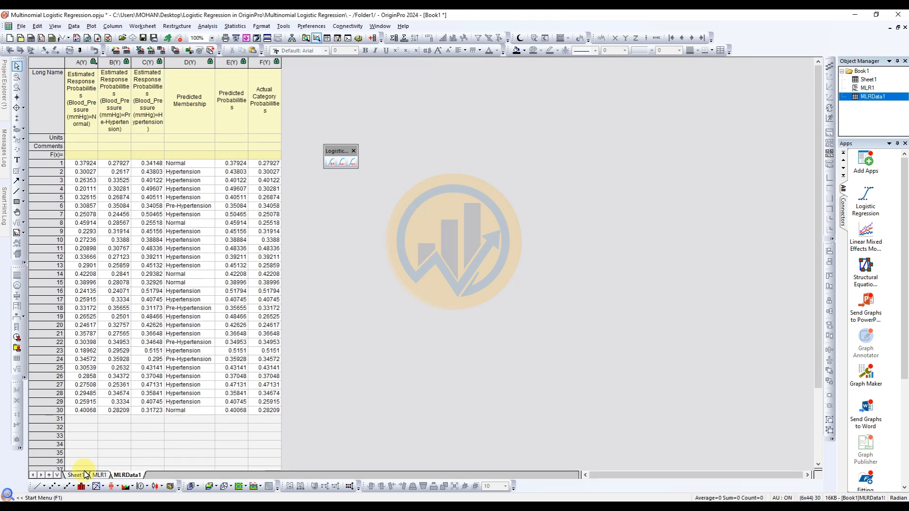
click(100, 476)
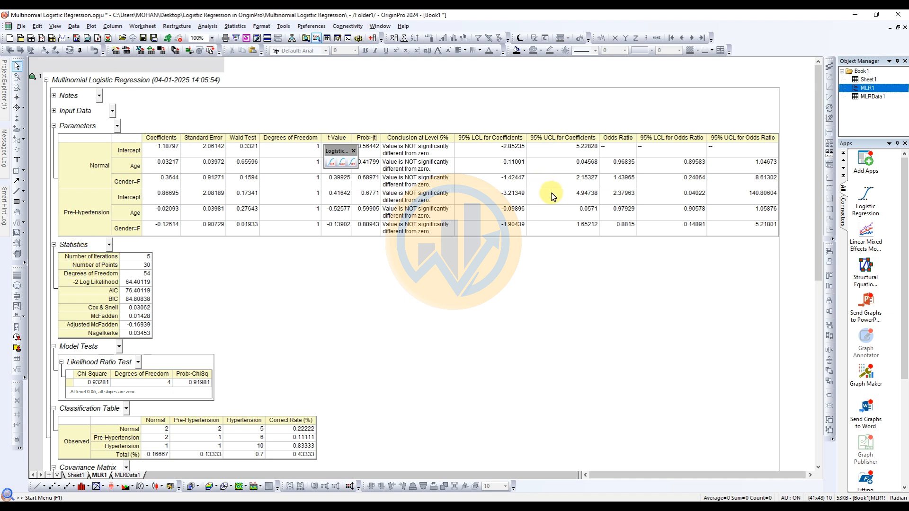
click(354, 150)
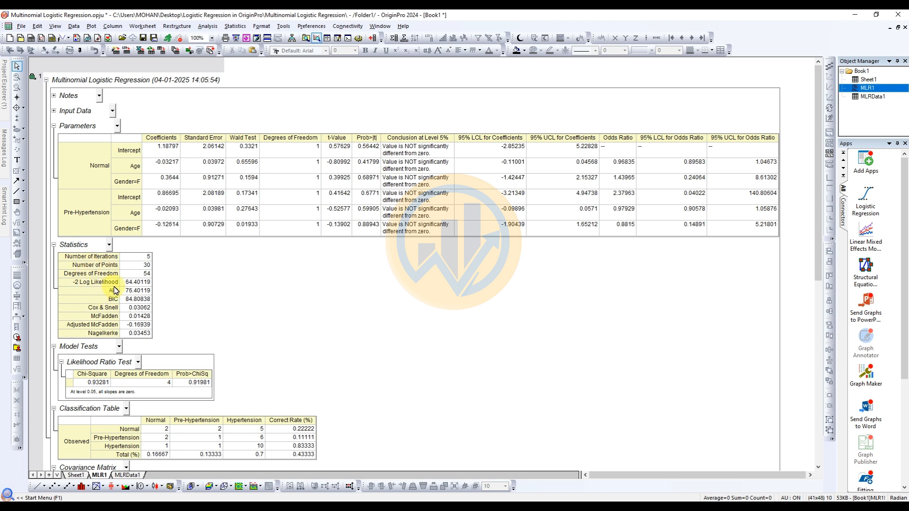
Step: Examine the statistics, likelihood ratio test, classification table, covariance and correlation matrices in MLR1, and the predicted values in MLRData1
scroll(115, 290, down, 3)
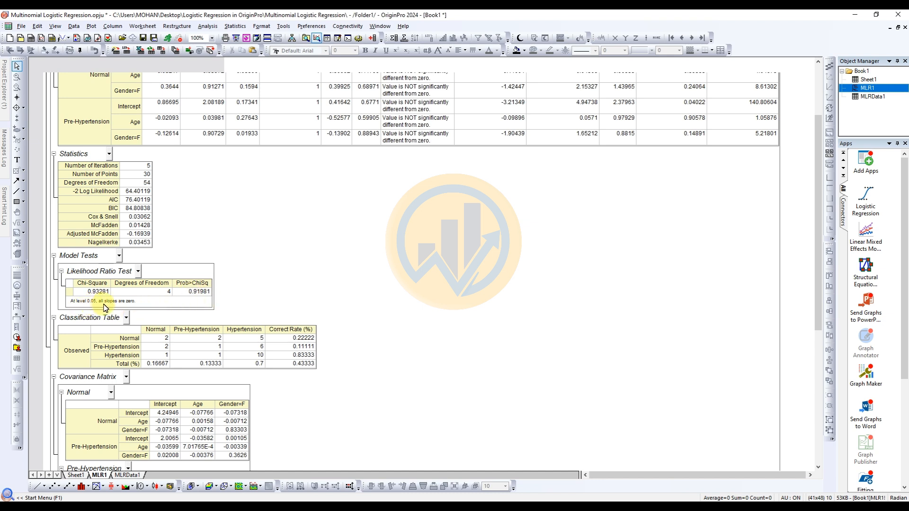
scroll(157, 303, down, 3)
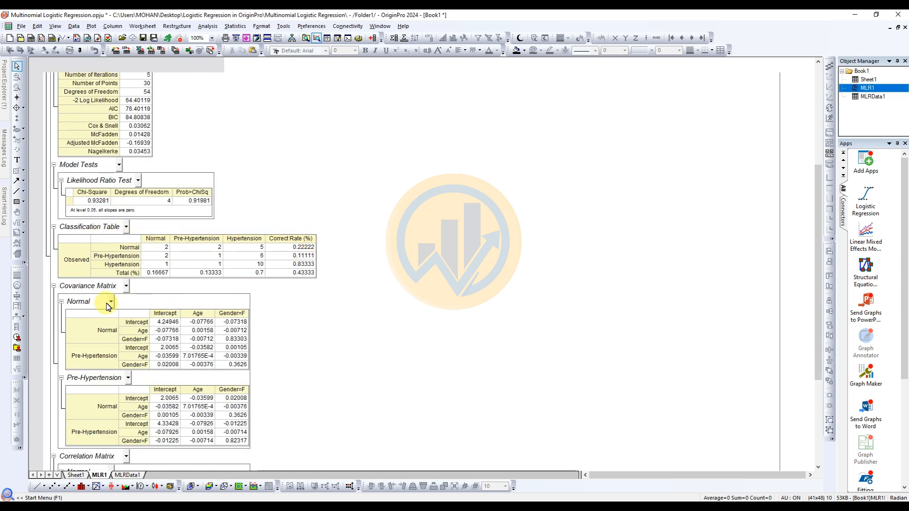
scroll(108, 307, down, 3)
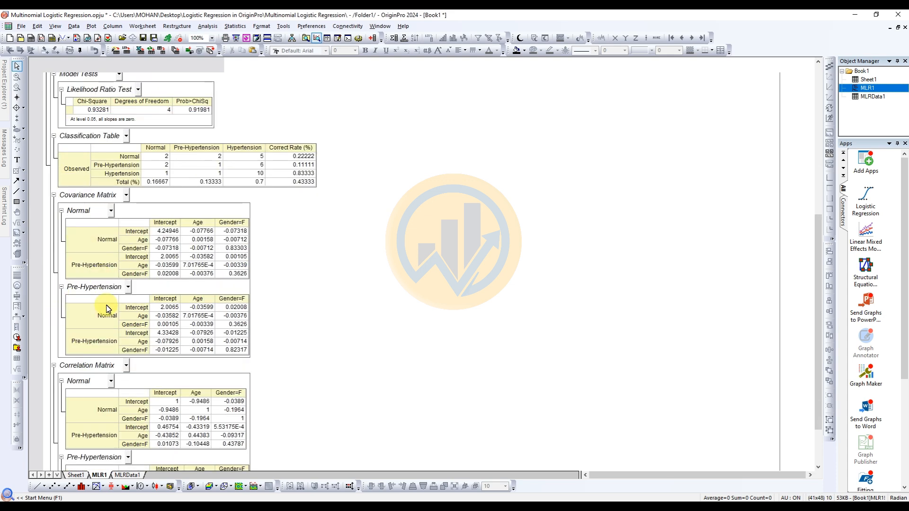
scroll(145, 371, down, 2)
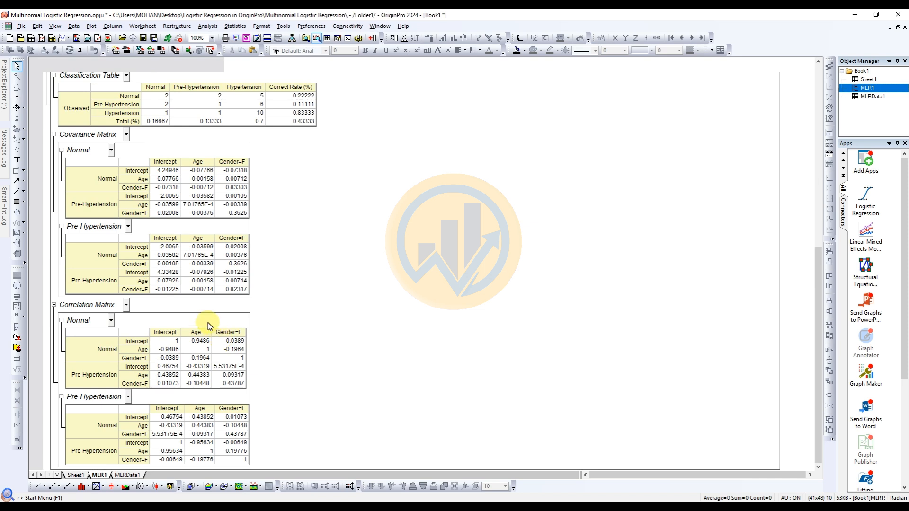
click(128, 475)
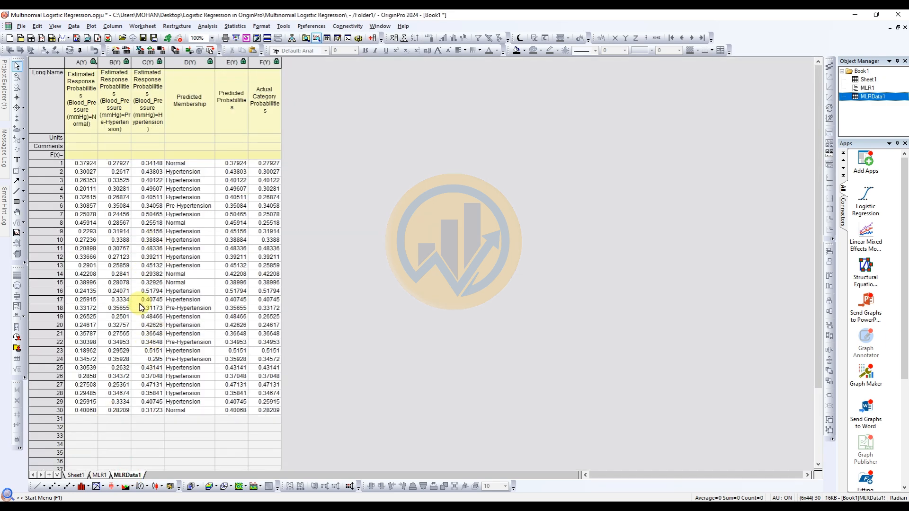
click(100, 475)
scroll(265, 397, up, 8)
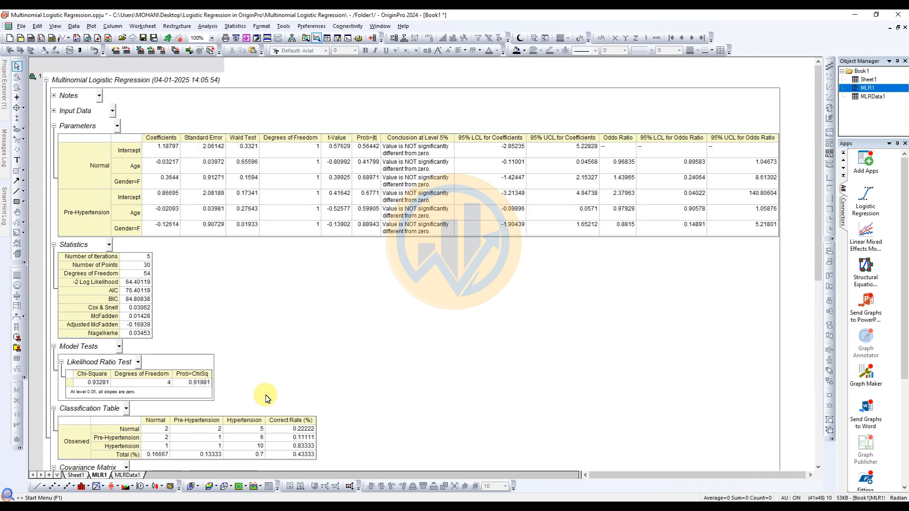
scroll(318, 359, down, 2)
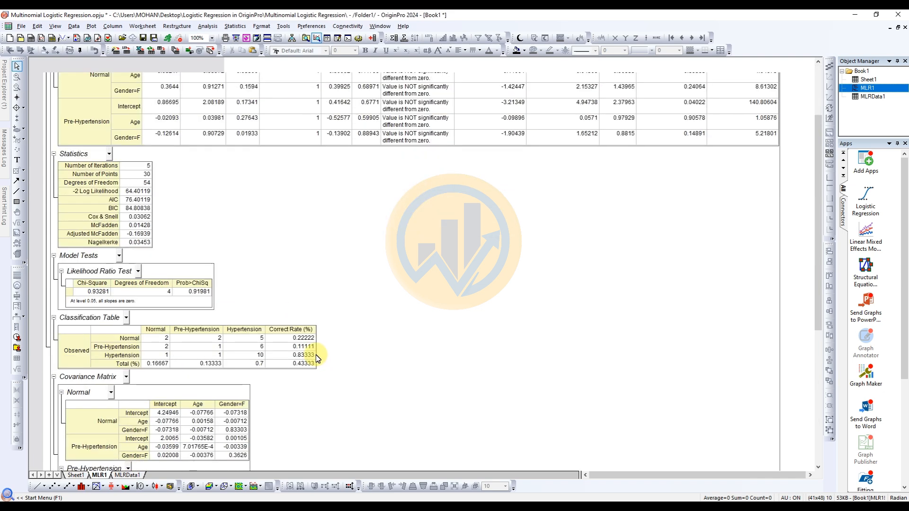
scroll(317, 359, down, 4)
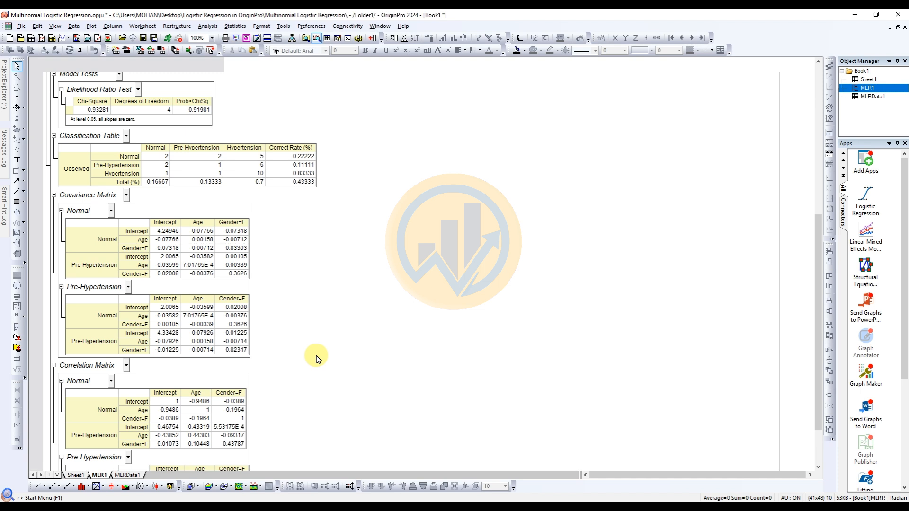
scroll(317, 359, up, 5)
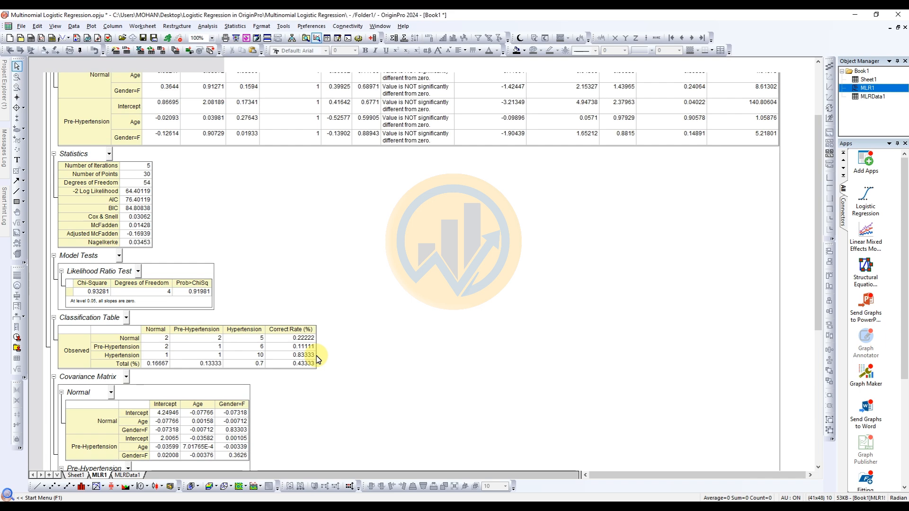
scroll(317, 358, up, 3)
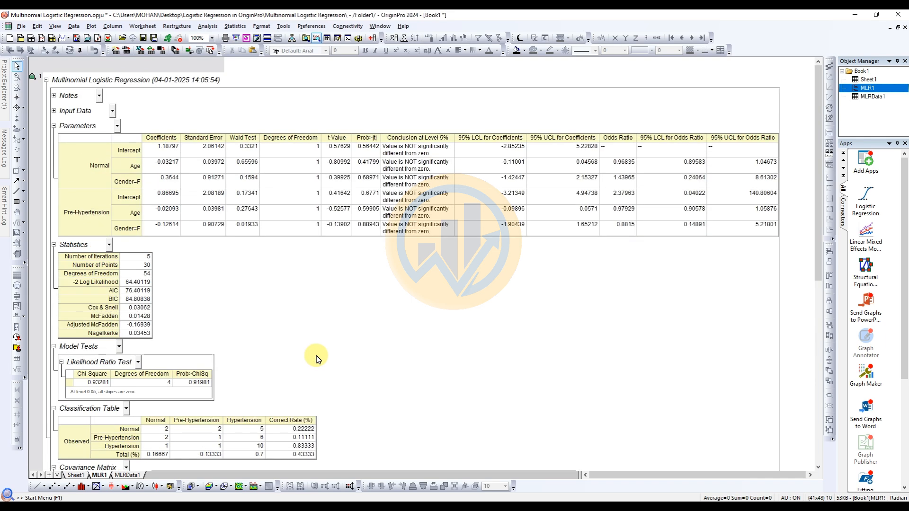